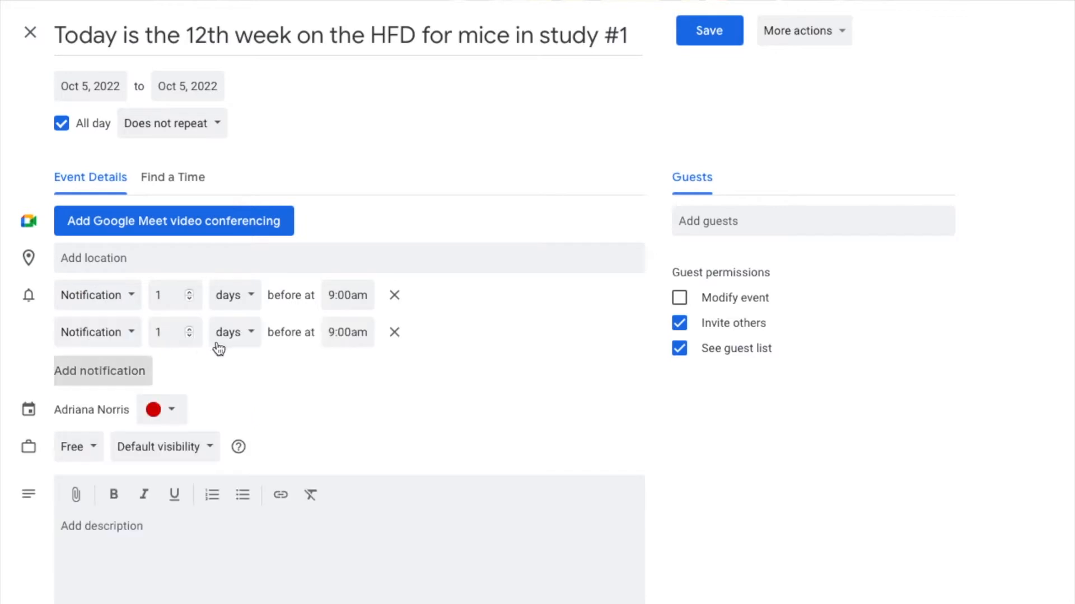
Set the event's second notification to 1 week before, and add a third notification and change its time unit
{"action": "left_click", "coordinate": [235, 362]}
{"action": "left_click", "coordinate": [130, 383]}
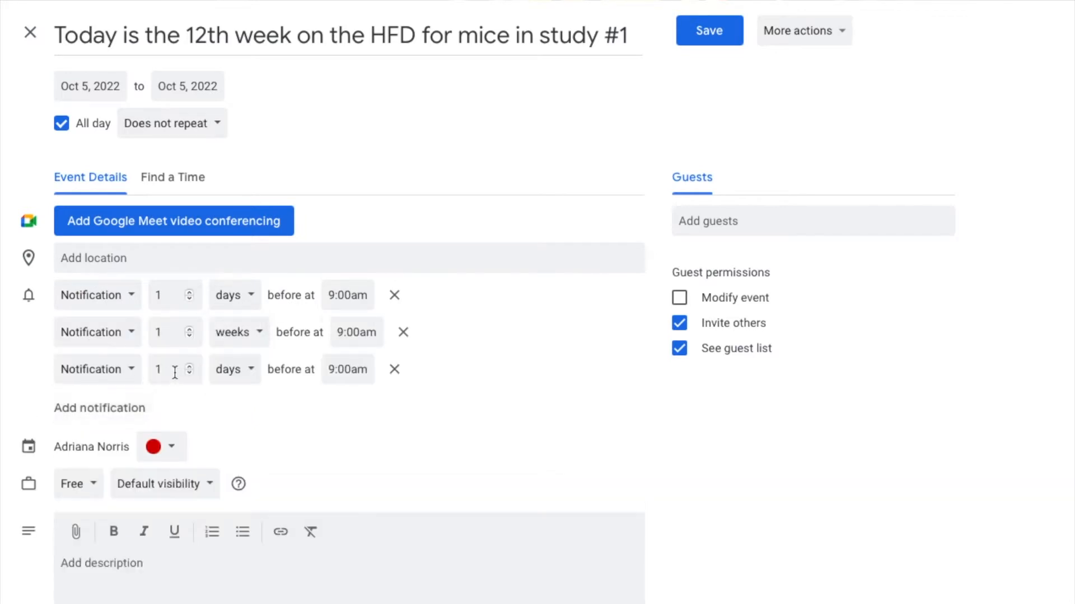
{"action": "left_click", "coordinate": [234, 400]}
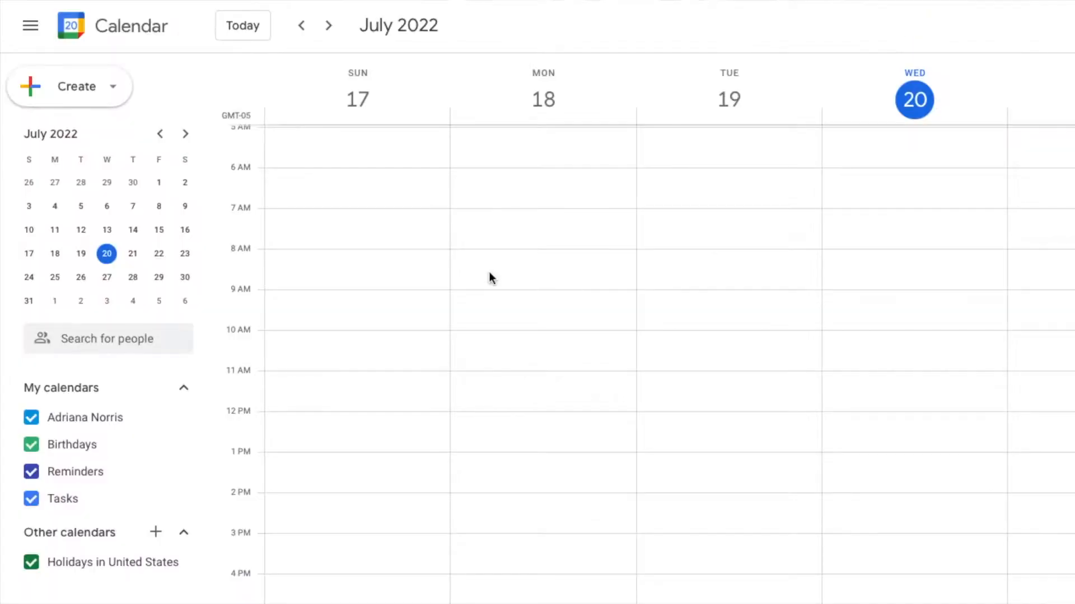
Create an all-day reminder titled "Feed and weigh mice" on Monday, July 18, 2022
{"action": "left_click", "coordinate": [489, 278]}
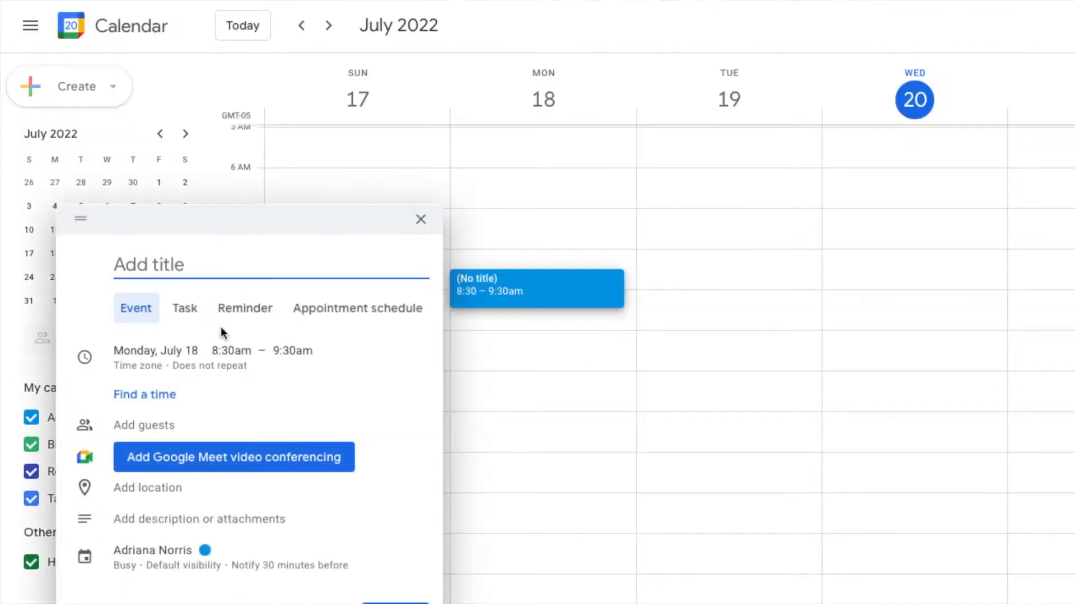
{"action": "left_click", "coordinate": [246, 308]}
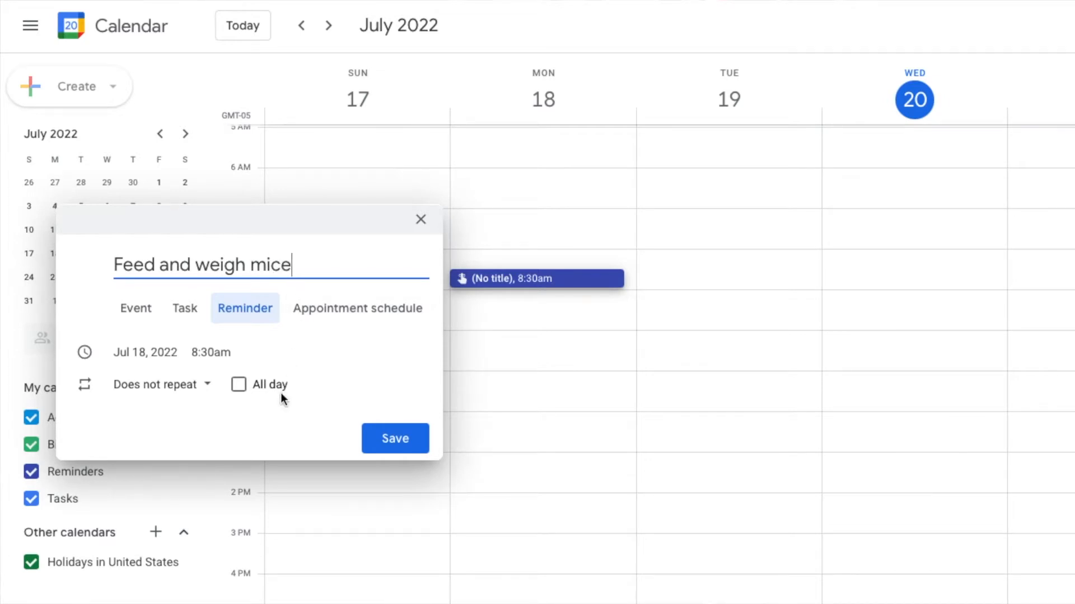
{"action": "left_click", "coordinate": [264, 389]}
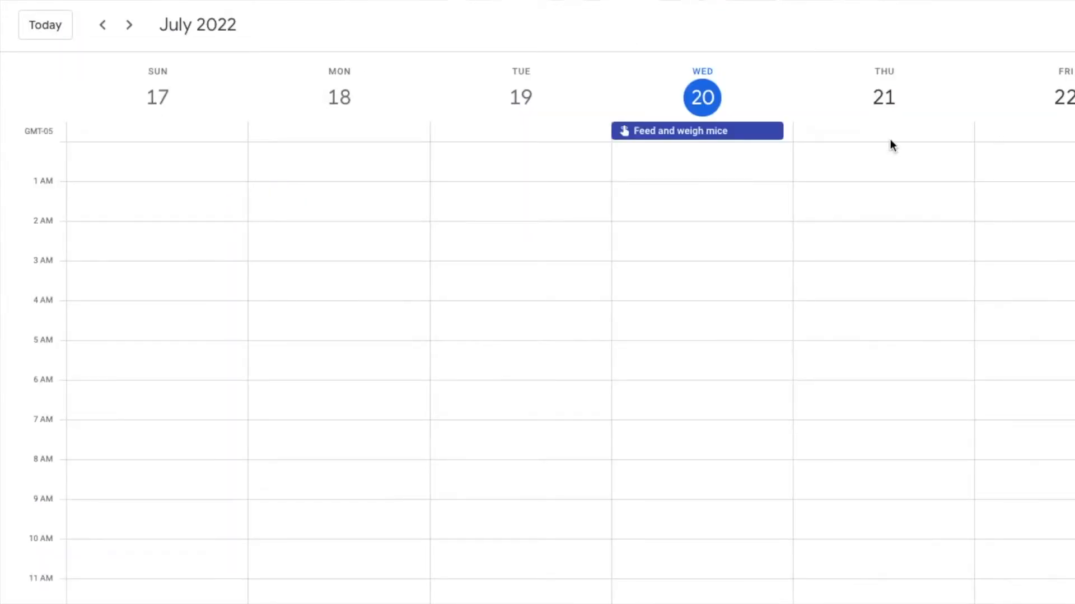
Edit the "Feed and weigh mice" reminder on July 20 and choose a custom repeat
{"action": "left_click", "coordinate": [719, 136]}
{"action": "left_click", "coordinate": [509, 140]}
{"action": "left_click", "coordinate": [359, 260]}
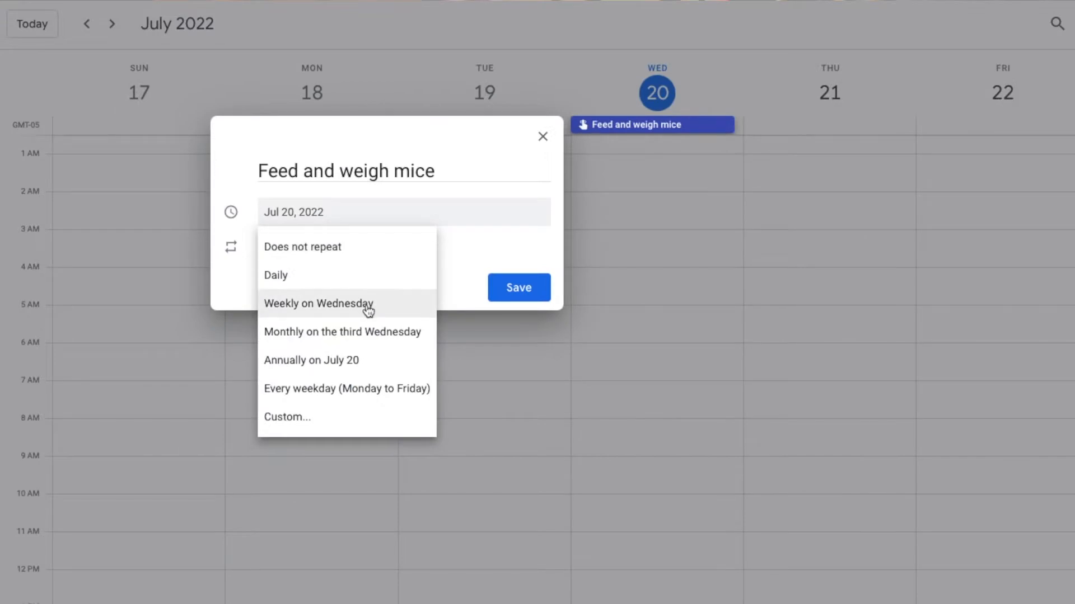
{"action": "left_click", "coordinate": [371, 426]}
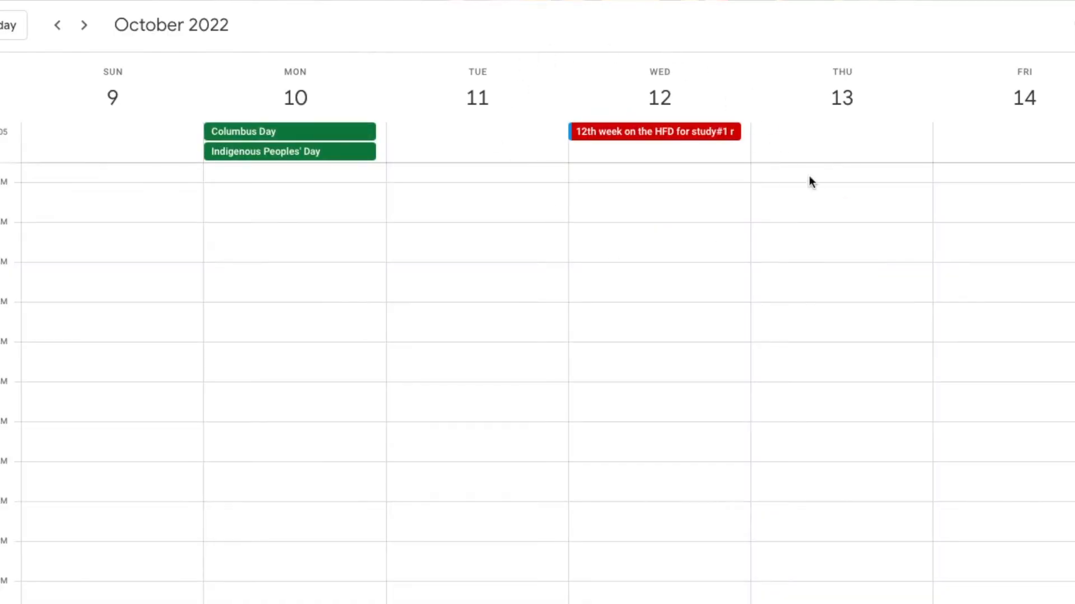
Check the 12th-week HFD event on October 12, and add the all-day task "Give mouse samples to core" on October 13, 2022
{"action": "left_click", "coordinate": [727, 132]}
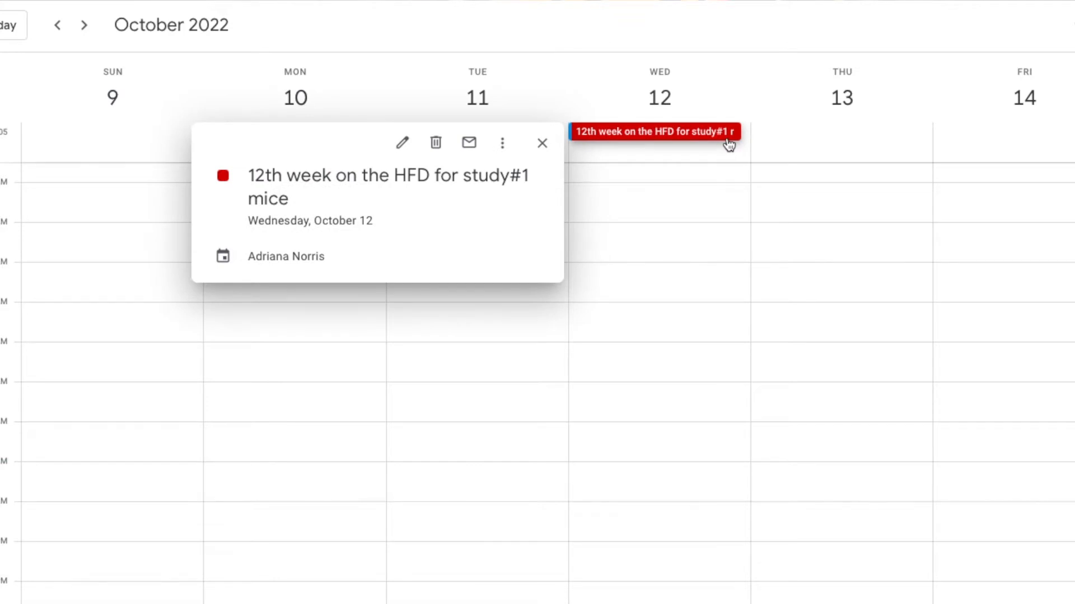
{"action": "left_click", "coordinate": [573, 156]}
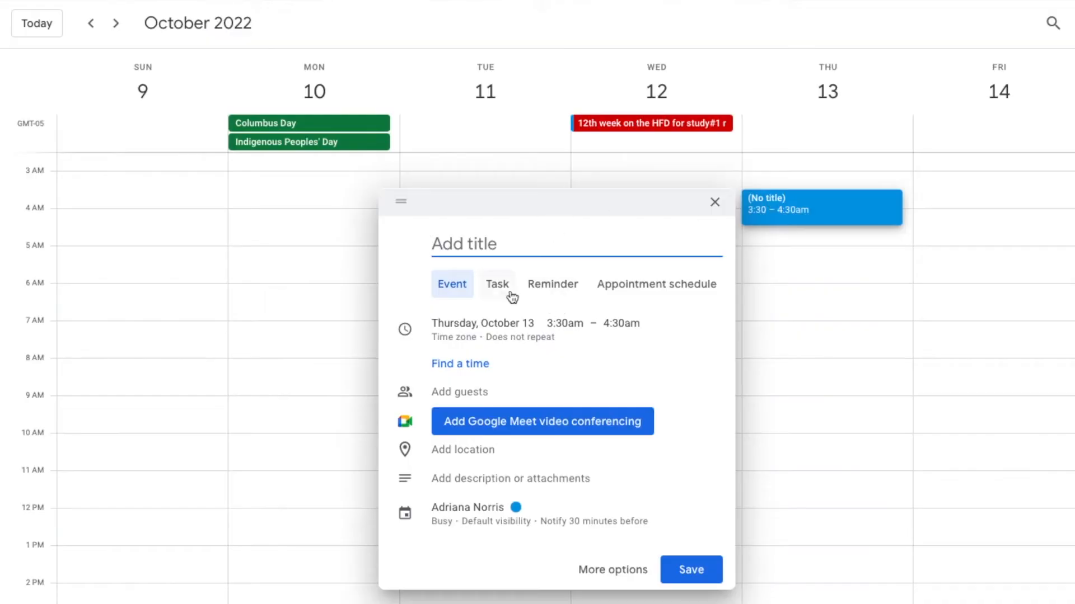
{"action": "left_click", "coordinate": [497, 284]}
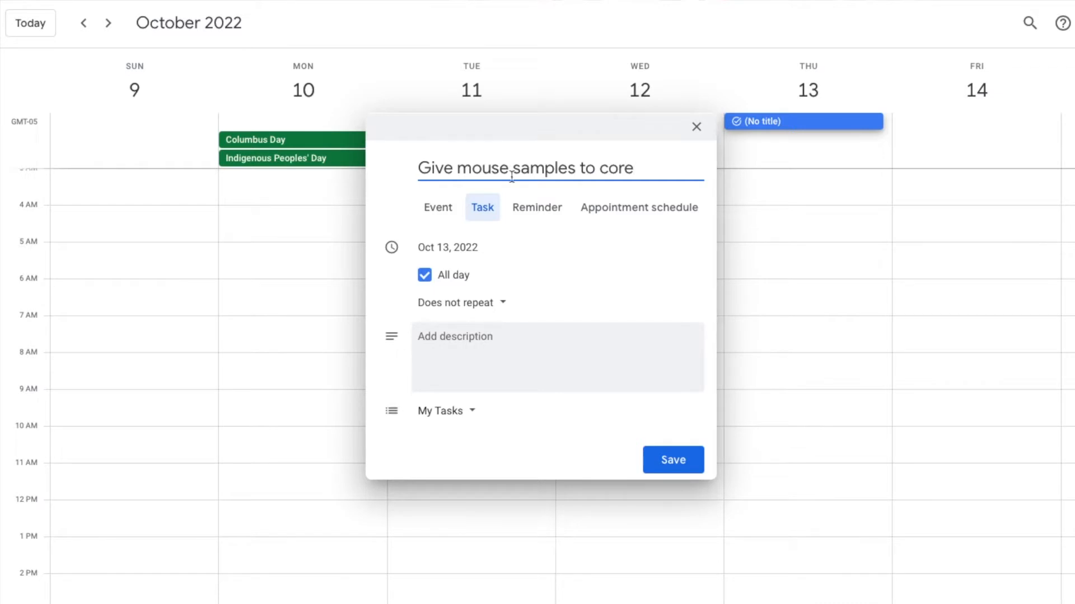
{"action": "left_click", "coordinate": [684, 465]}
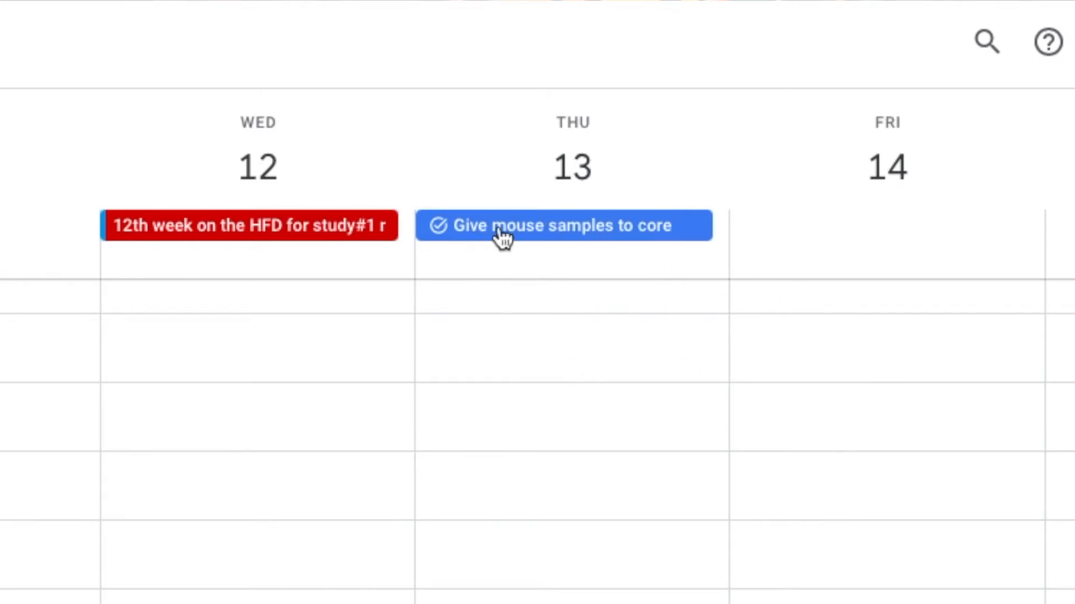
Create a sample all-day reminder titled "kshkshda" on Wednesday, October 12, 2022
{"action": "left_click", "coordinate": [298, 268]}
{"action": "type", "text": "kshkshda"}
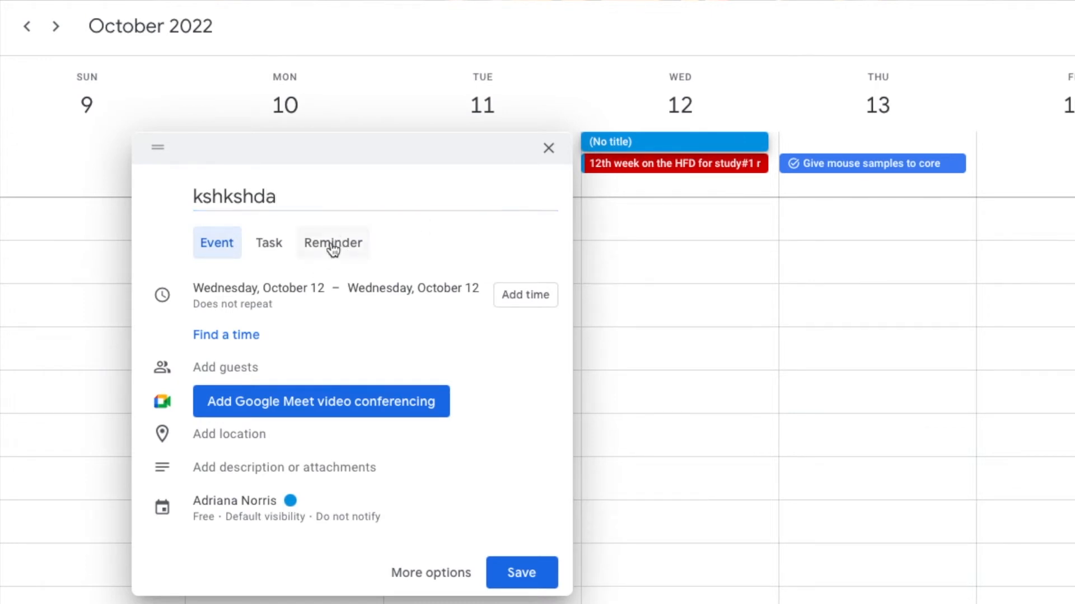
{"action": "left_click", "coordinate": [333, 246]}
{"action": "left_click", "coordinate": [507, 383]}
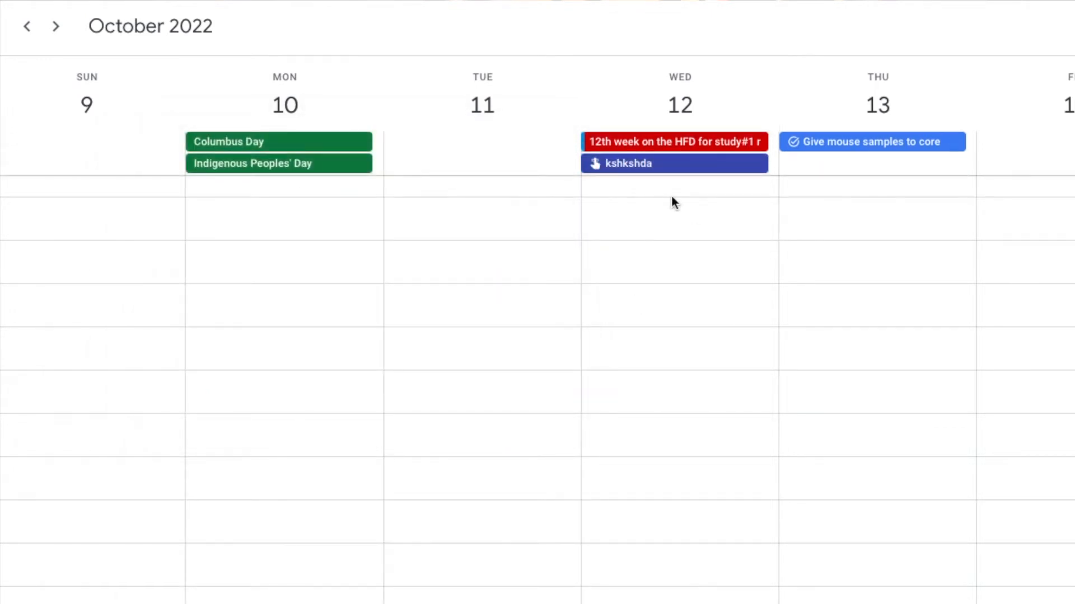
Add a second all-day reminder titled "sdkkshakdhs" on October 12 and view that day's grouped reminders
{"action": "left_click", "coordinate": [672, 199]}
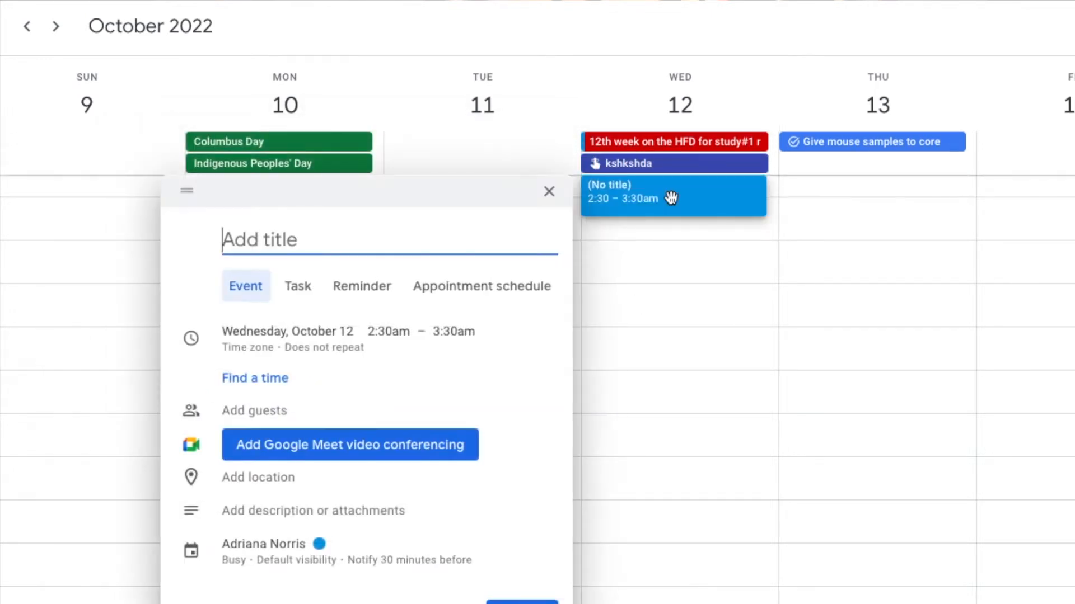
{"action": "left_click", "coordinate": [349, 285]}
{"action": "left_click", "coordinate": [355, 367]}
{"action": "left_click", "coordinate": [523, 384]}
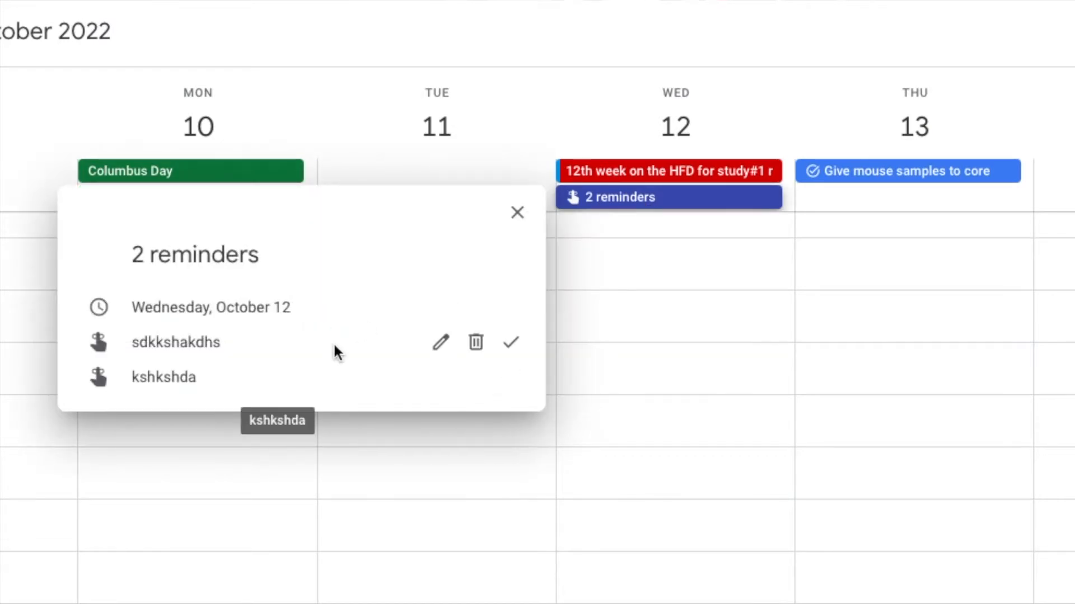
{"action": "left_click", "coordinate": [436, 453]}
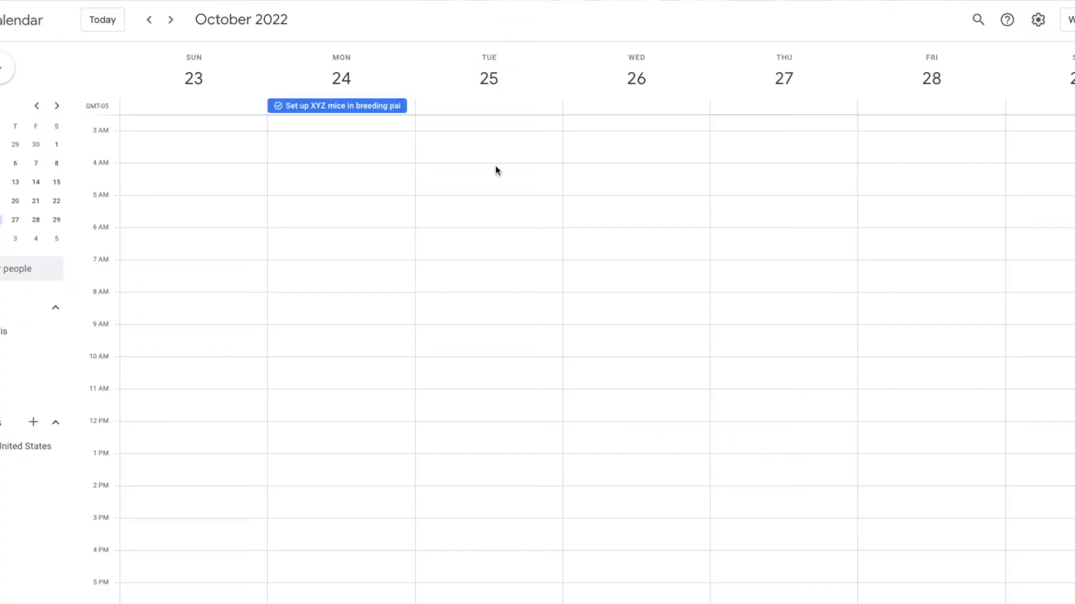
Create a meeting event titled with the contact's full name on Tuesday, October 25, 2022, starting at 3:30pm
{"action": "left_click", "coordinate": [500, 152]}
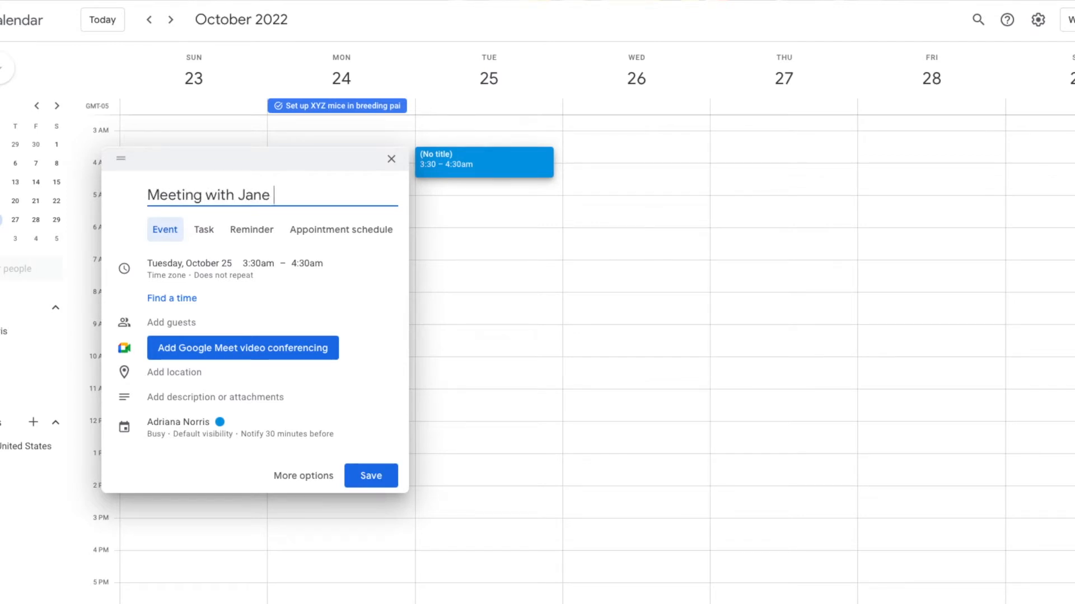
{"action": "left_click", "coordinate": [261, 267]}
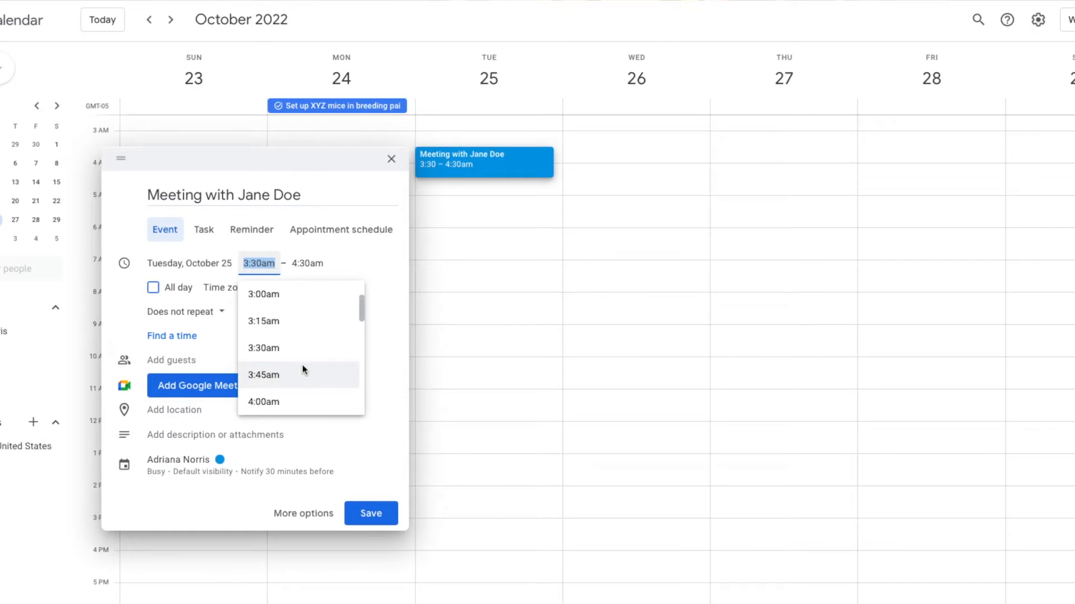
{"action": "type", "text": "3:"}
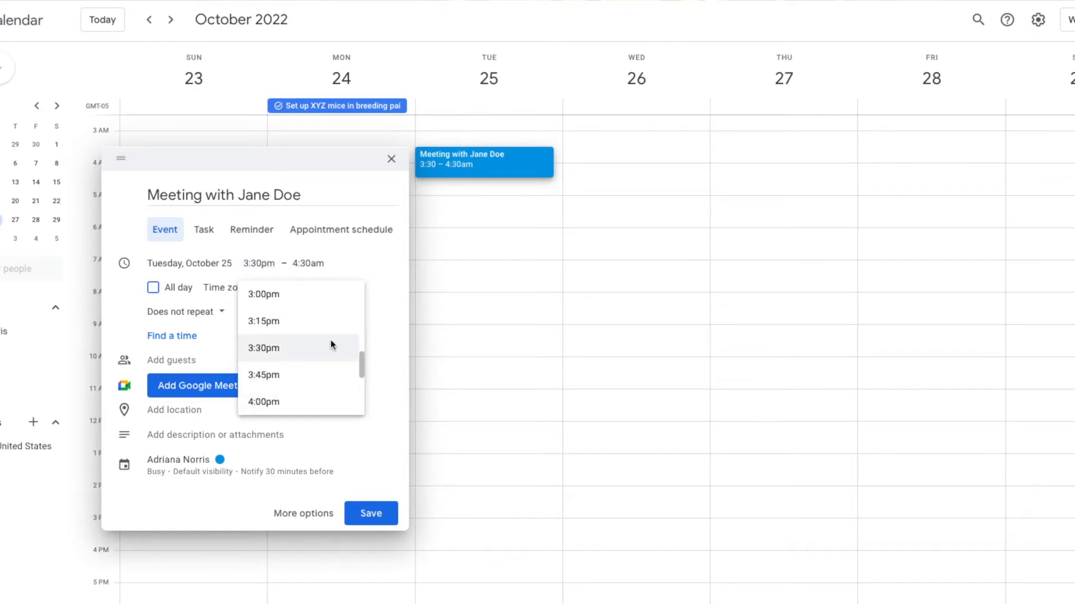
{"action": "left_click", "coordinate": [330, 345]}
{"action": "left_click", "coordinate": [304, 555]}
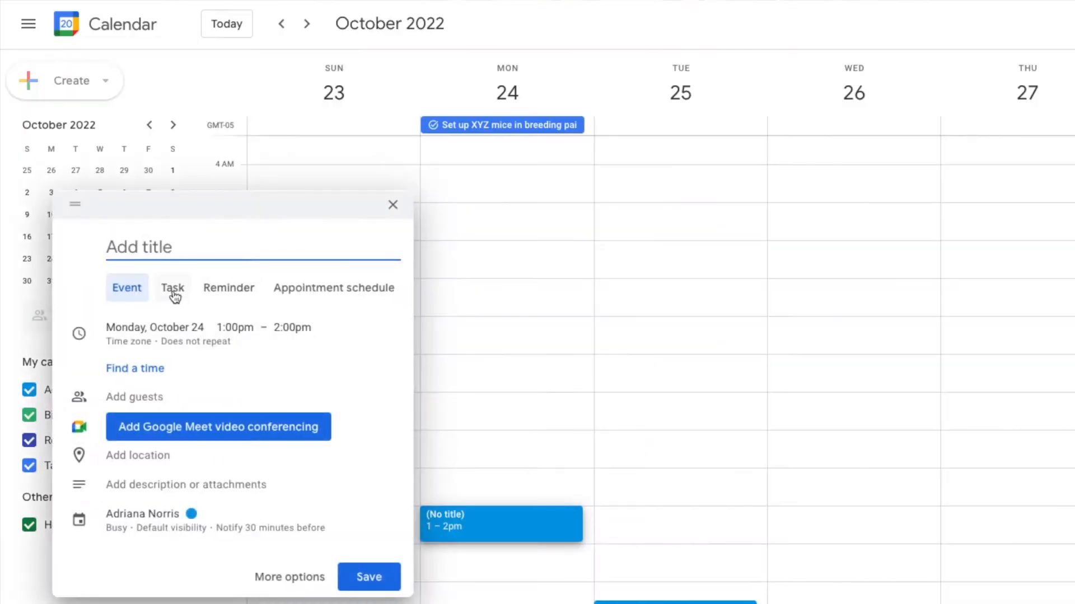
Create an all-day task titled "Get document ready for meeting tomorrow" on October 24, 2022
{"action": "left_click", "coordinate": [173, 290]}
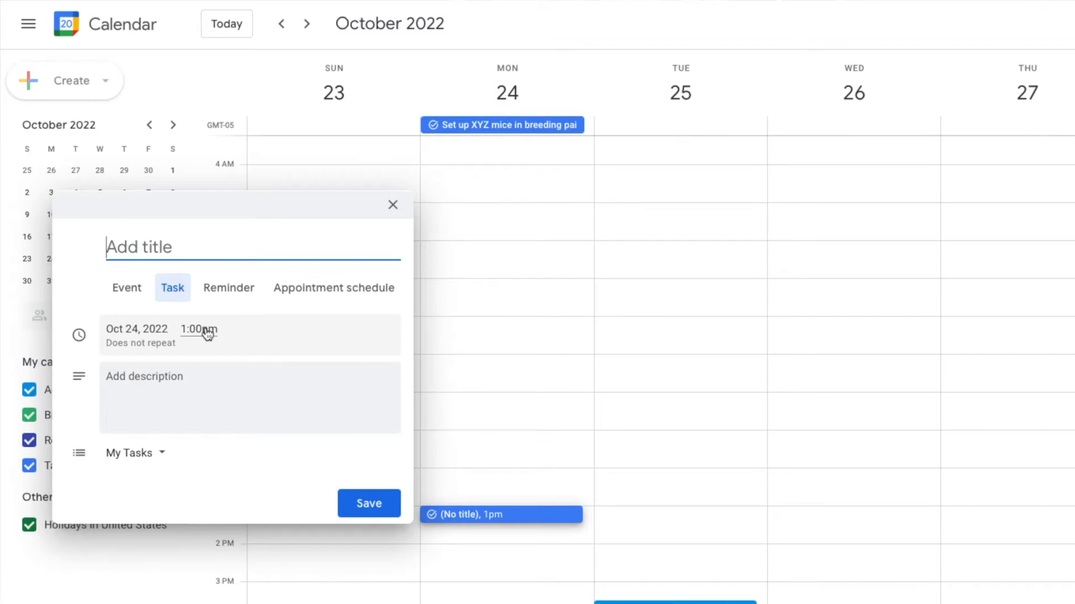
{"action": "left_click", "coordinate": [185, 333]}
{"action": "left_click", "coordinate": [137, 353]}
{"action": "type", "text": "Get"}
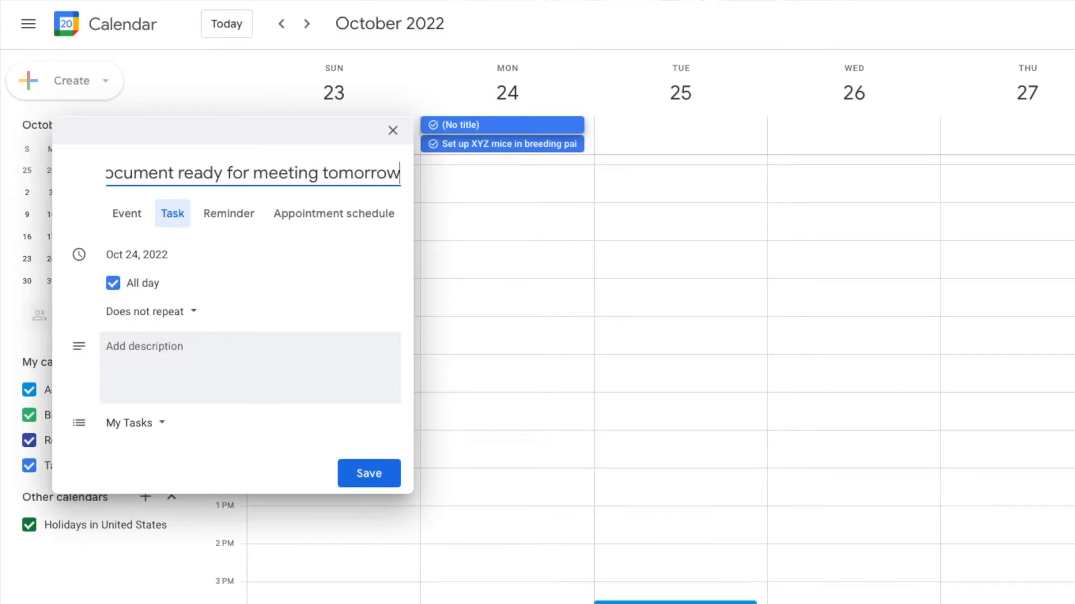
{"action": "left_click", "coordinate": [367, 474]}
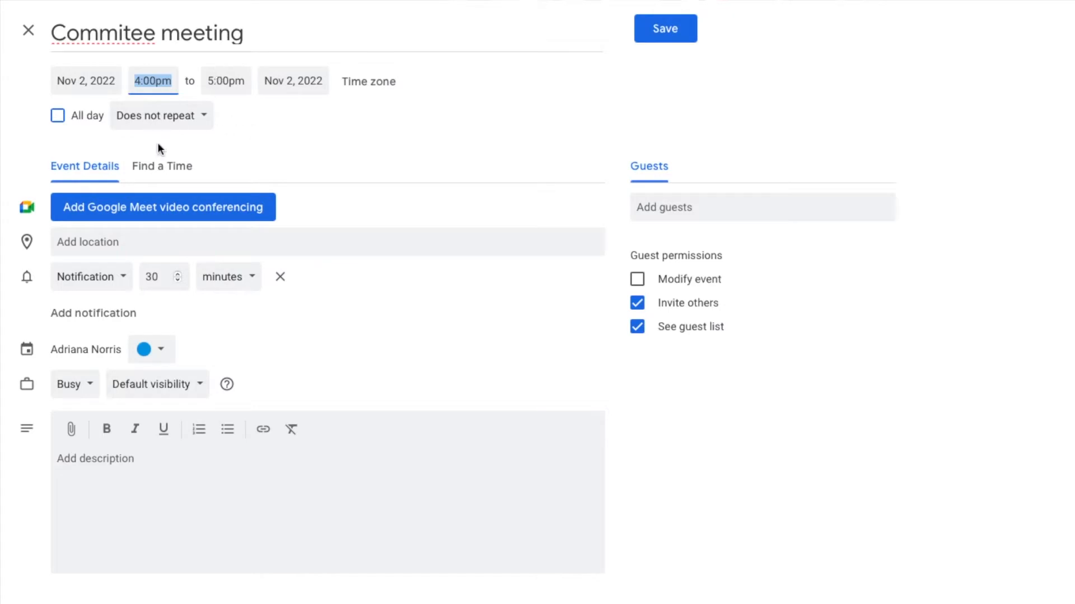
Make the "Commitee meeting" event on November 2, 2022, repeat every 6 months on day 2 with no end
{"action": "left_click", "coordinate": [167, 126]}
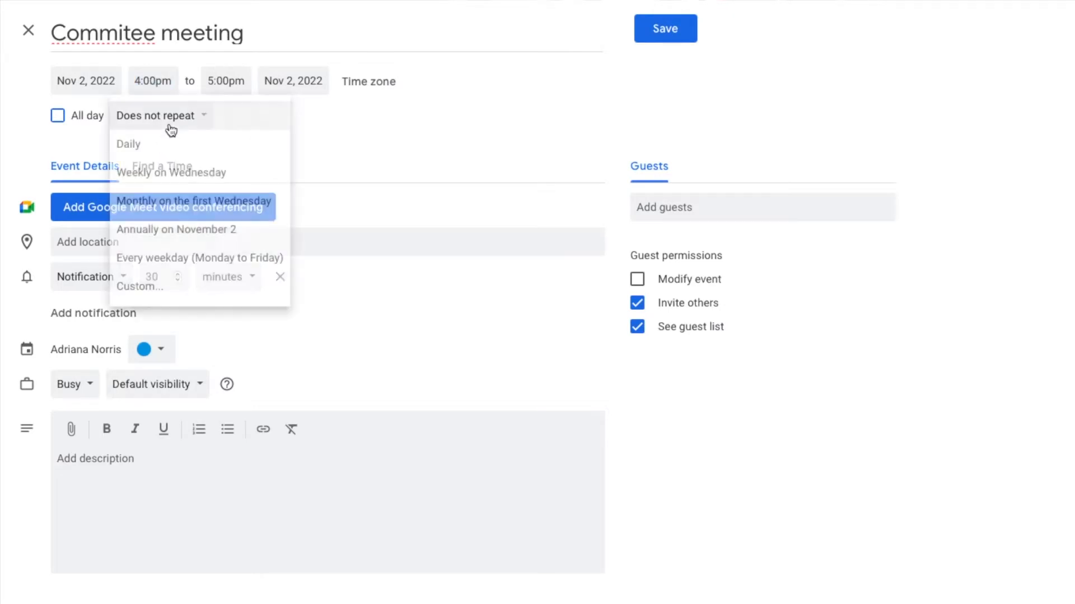
{"action": "left_click", "coordinate": [212, 292]}
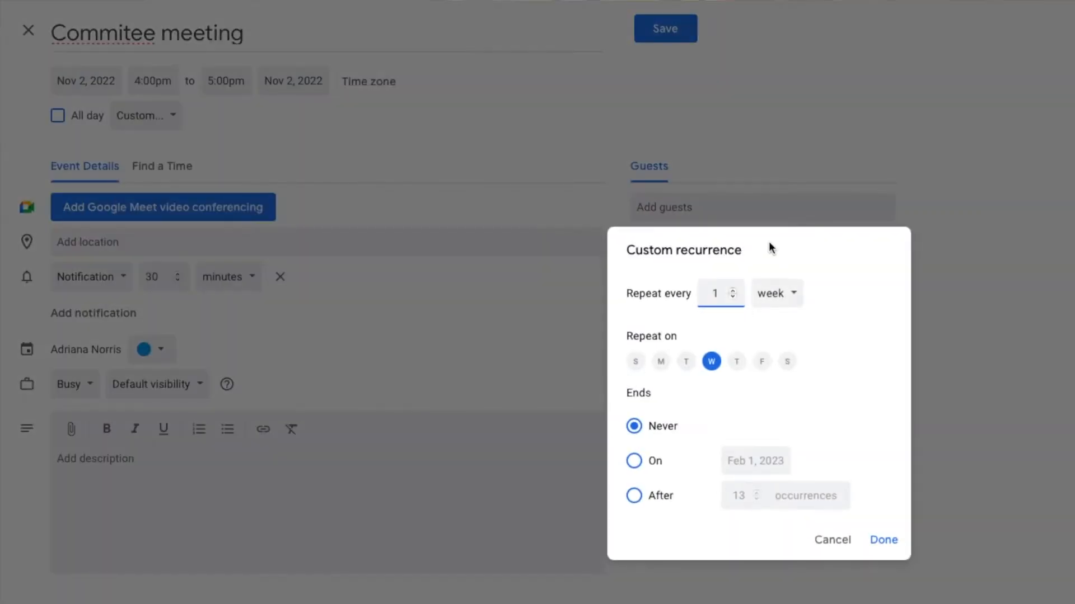
{"action": "type", "text": "6"}
{"action": "left_click", "coordinate": [777, 299]}
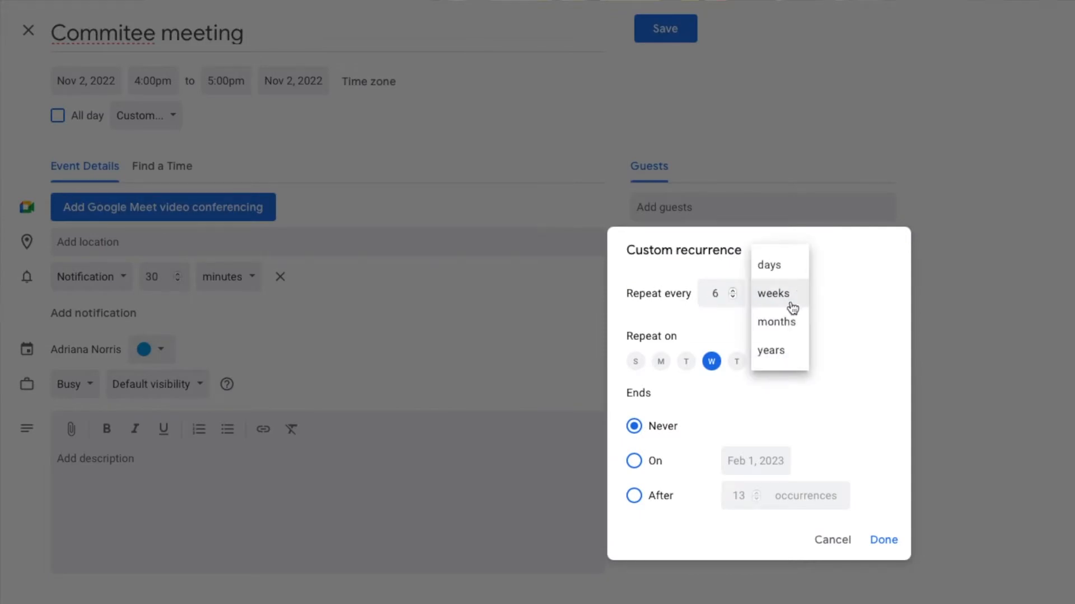
{"action": "left_click", "coordinate": [789, 320]}
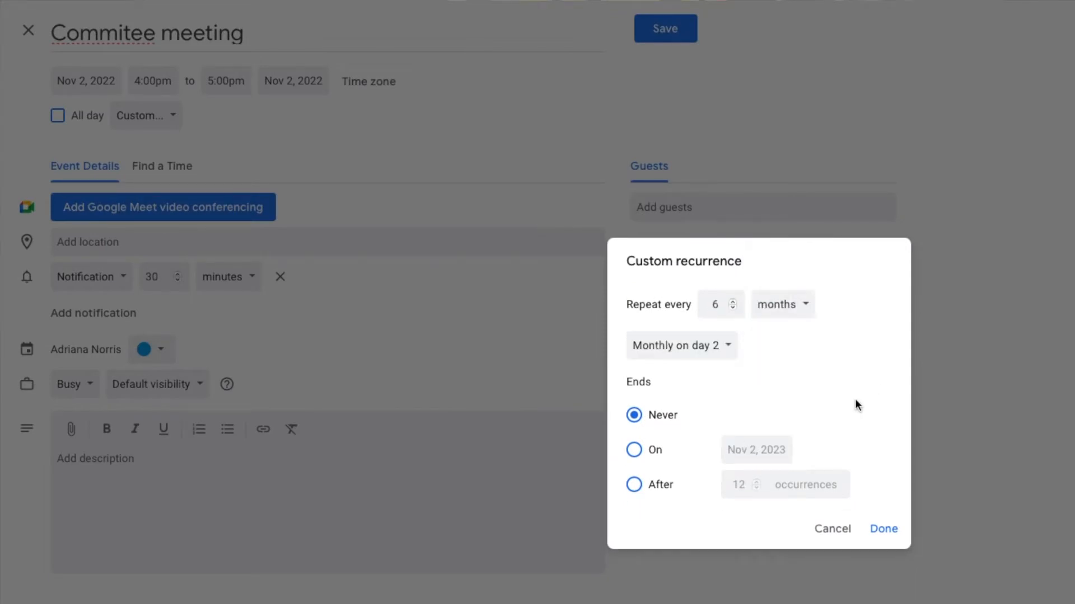
{"action": "left_click", "coordinate": [893, 529]}
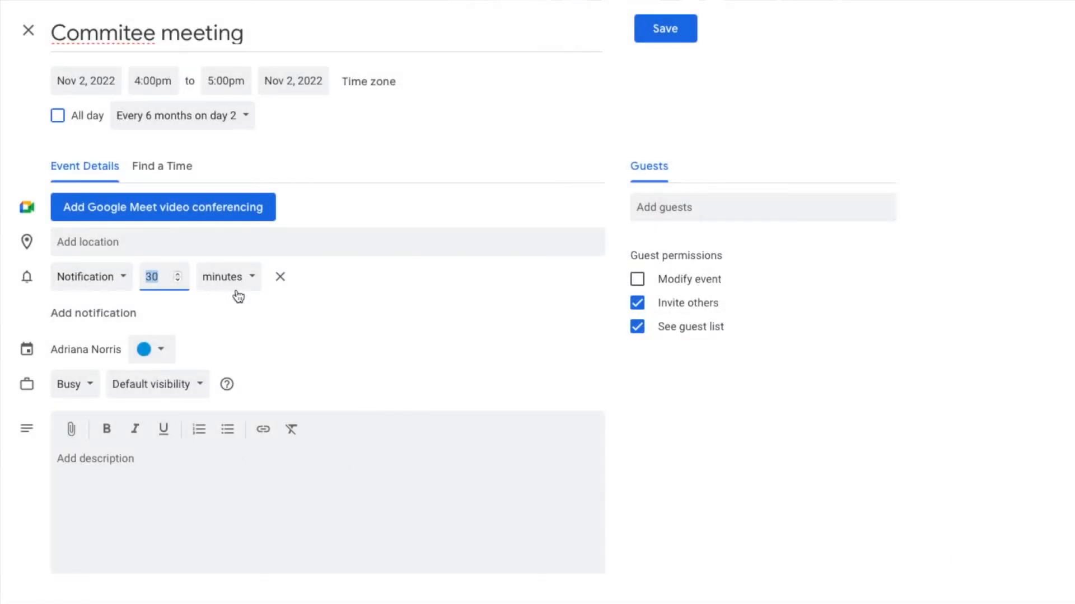
Set the "Commitee meeting" notification to 1 day before, and add a second notification and change its time unit
{"action": "left_click", "coordinate": [224, 335]}
{"action": "left_click", "coordinate": [126, 315]}
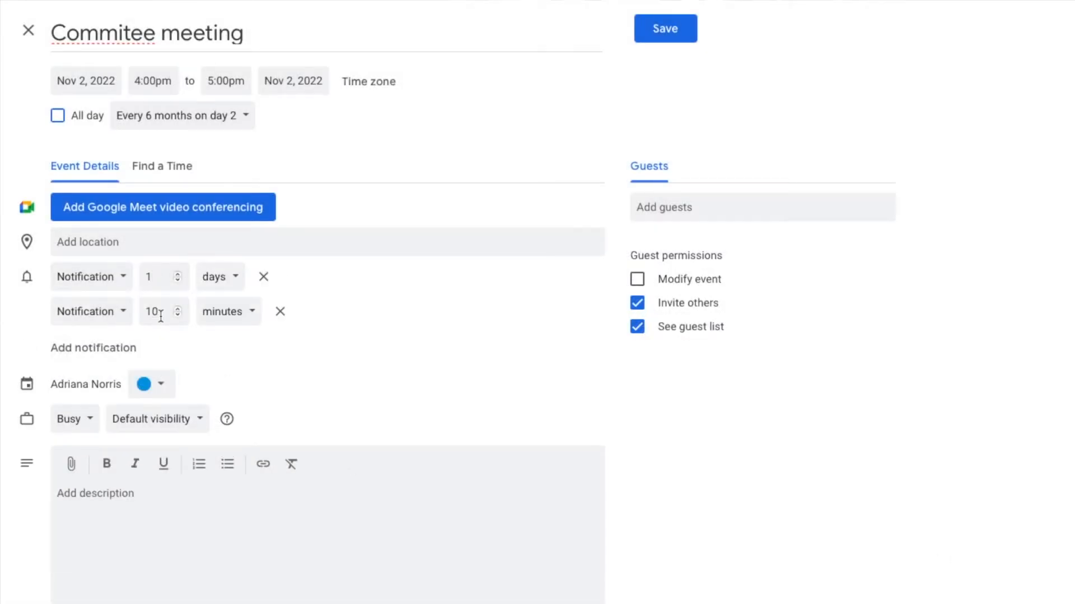
{"action": "left_click", "coordinate": [230, 313]}
{"action": "left_click", "coordinate": [230, 395]}
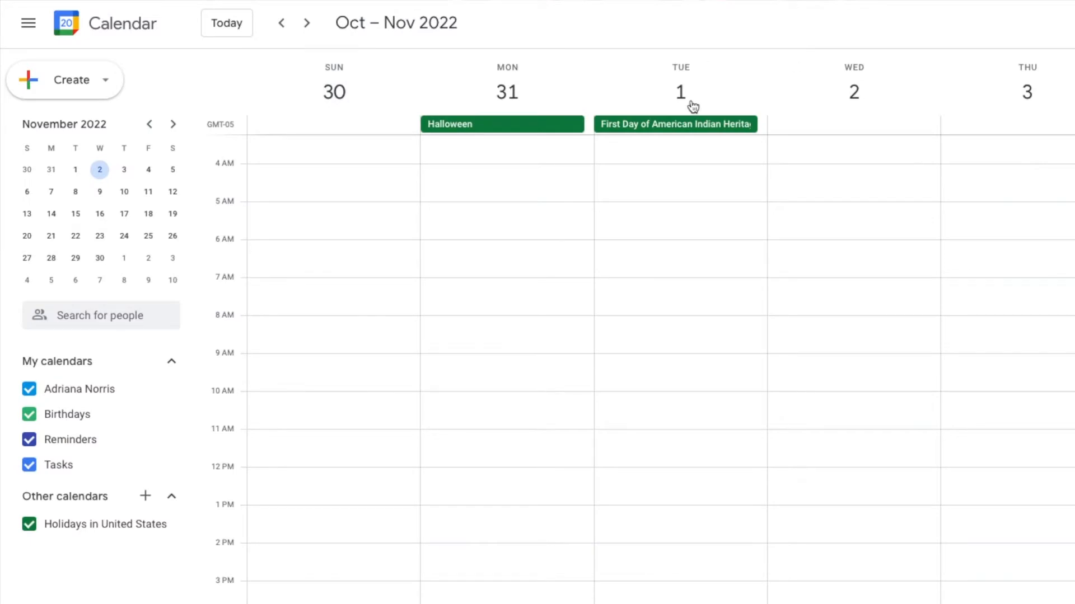
Start a reminder titled "Prep for committee meeting" on Wednesday, October 26, in the week before the meeting
{"action": "left_click", "coordinate": [281, 23]}
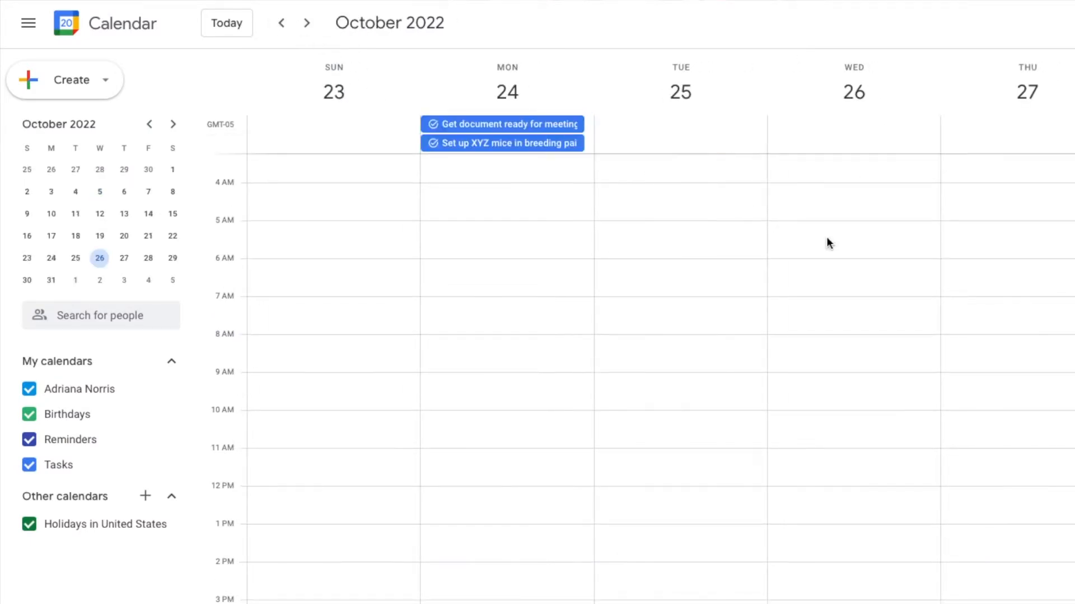
{"action": "left_click", "coordinate": [855, 314]}
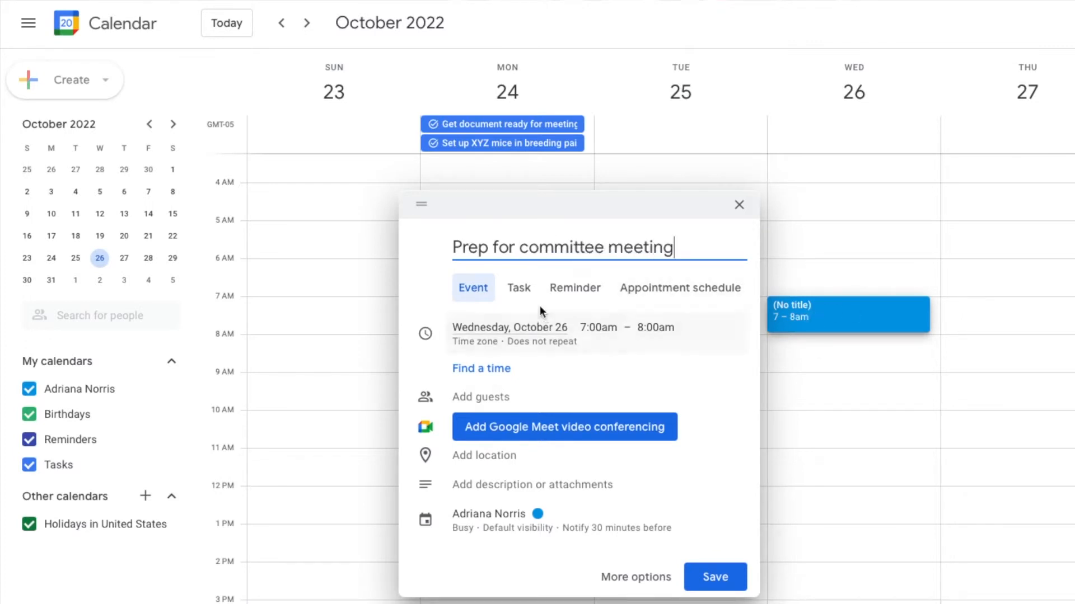
{"action": "left_click", "coordinate": [560, 292]}
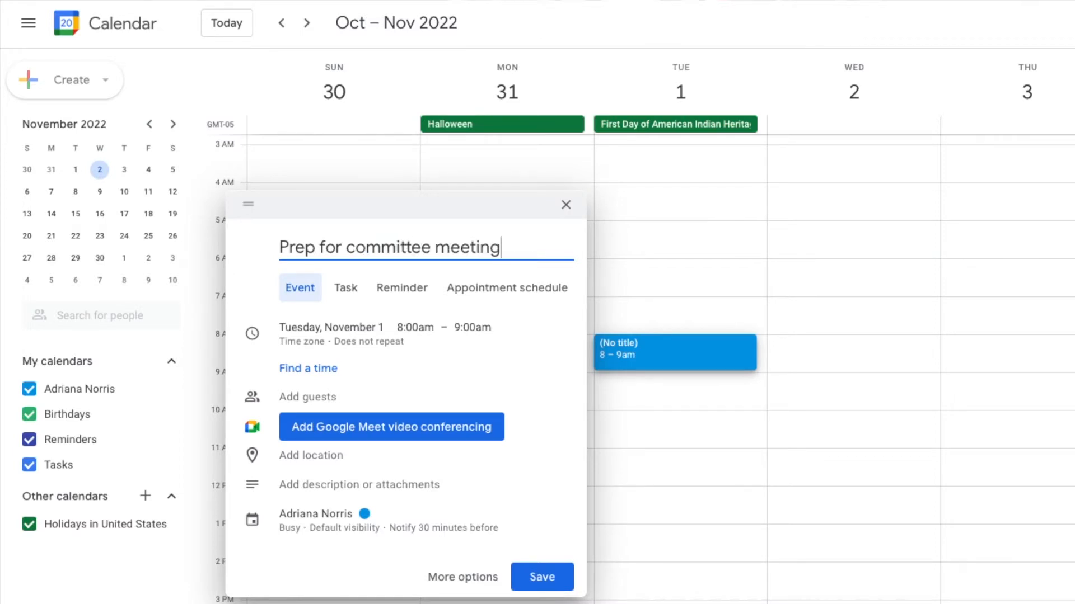
Make "Prep for committee meeting" on November 1, 2022 a task and set its time to 8:00pm
{"action": "left_click", "coordinate": [346, 289]}
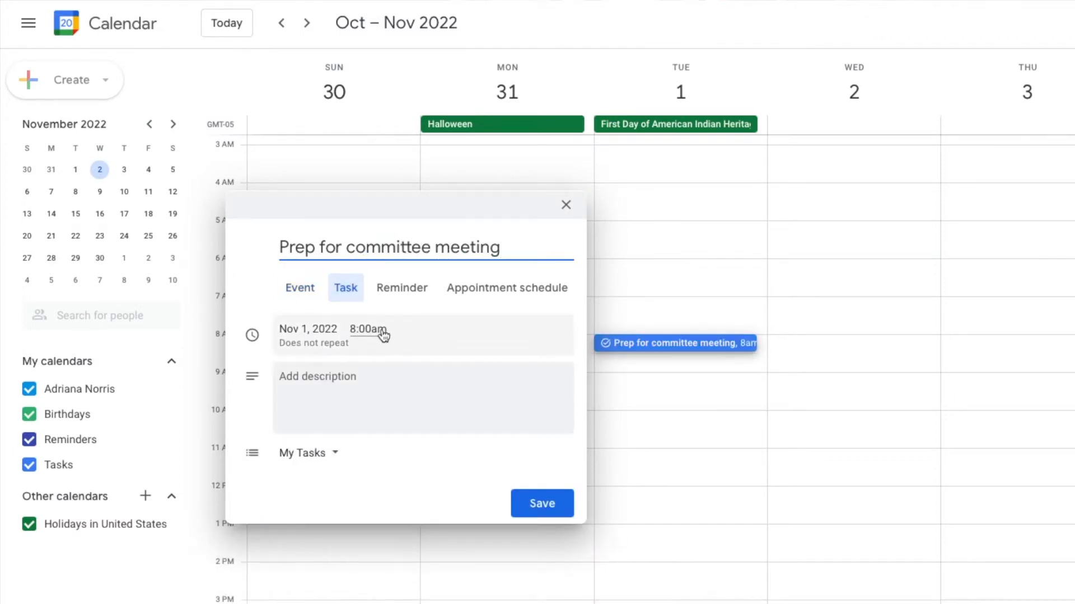
{"action": "left_click", "coordinate": [383, 334]}
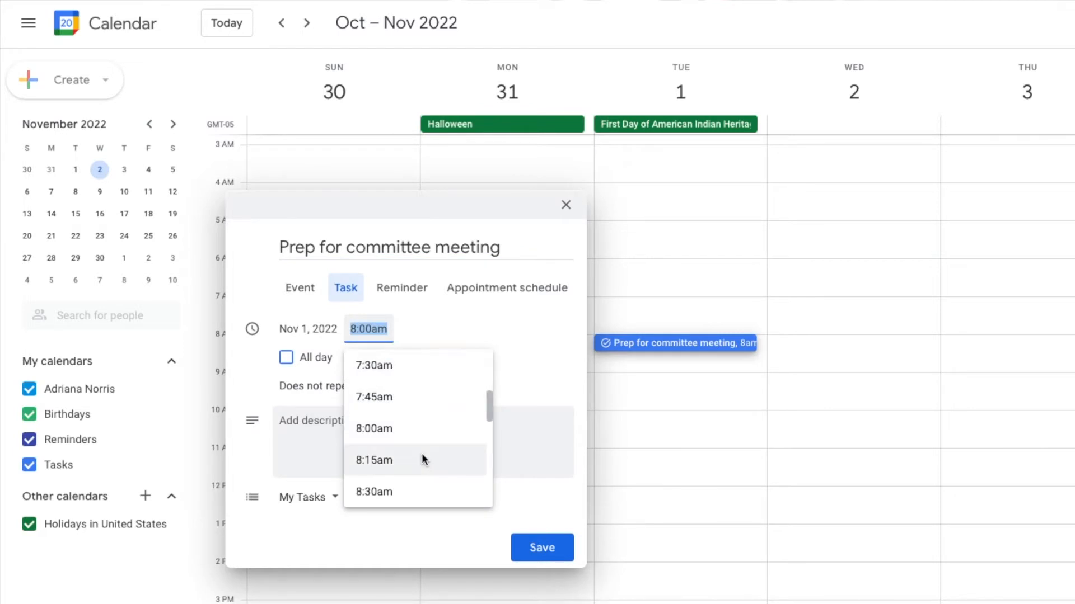
{"action": "type", "text": "8:00pm"}
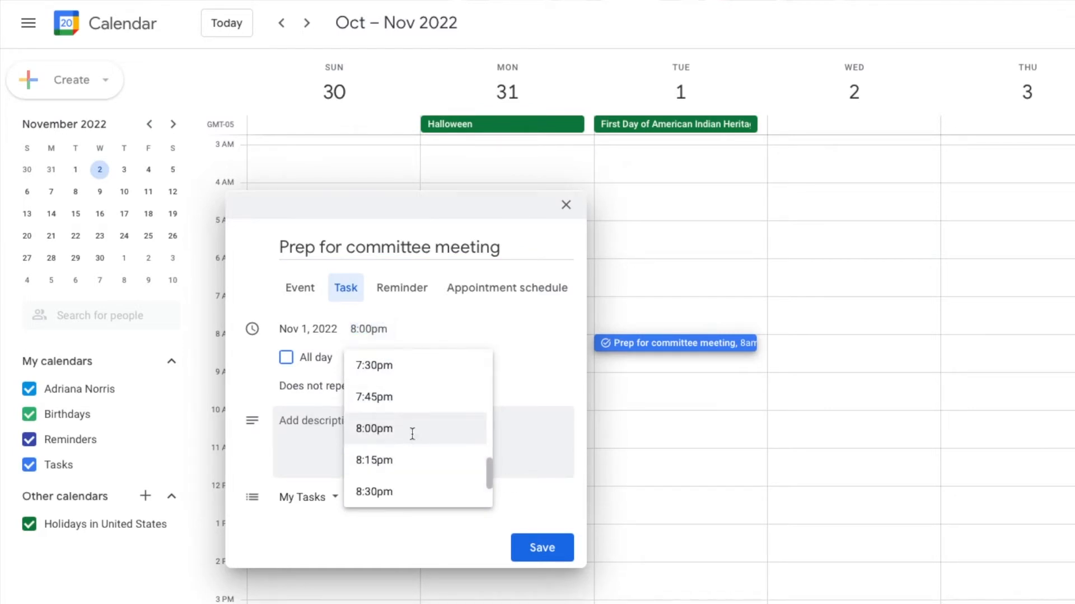
{"action": "left_click", "coordinate": [412, 432]}
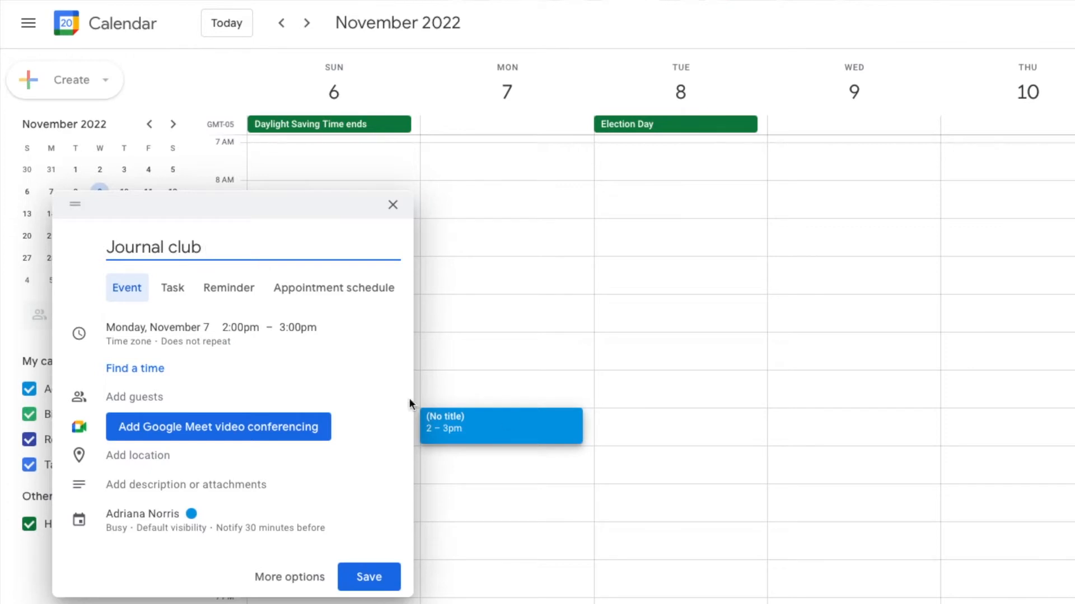
Add a second notification of 10 minutes to the November 7 "Journal club" event and make it repeat weekly on Monday
{"action": "left_click", "coordinate": [290, 578]}
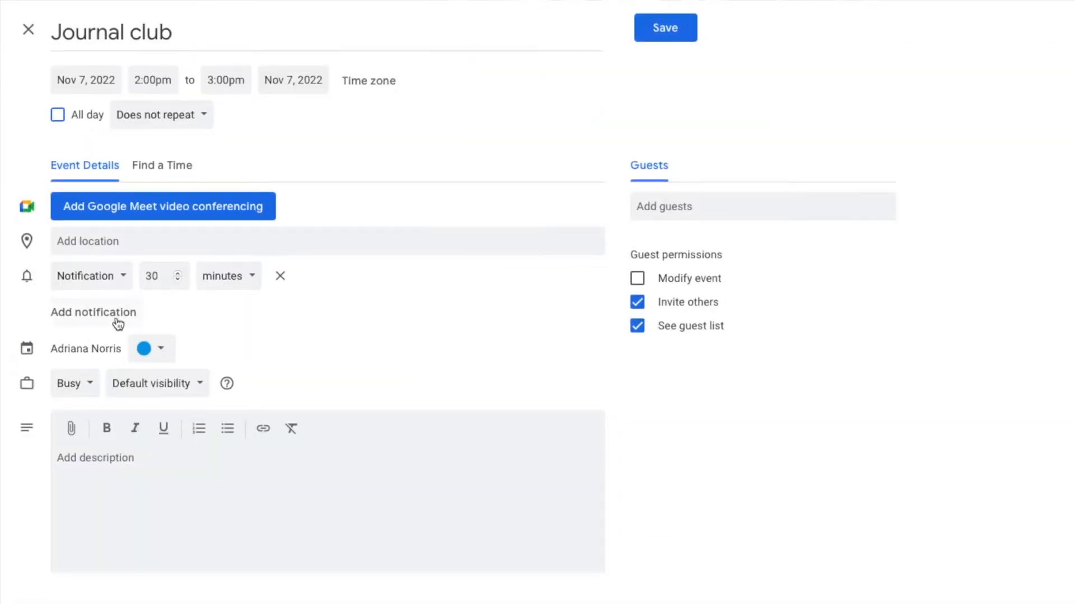
{"action": "left_click", "coordinate": [118, 315]}
{"action": "left_click", "coordinate": [161, 130]}
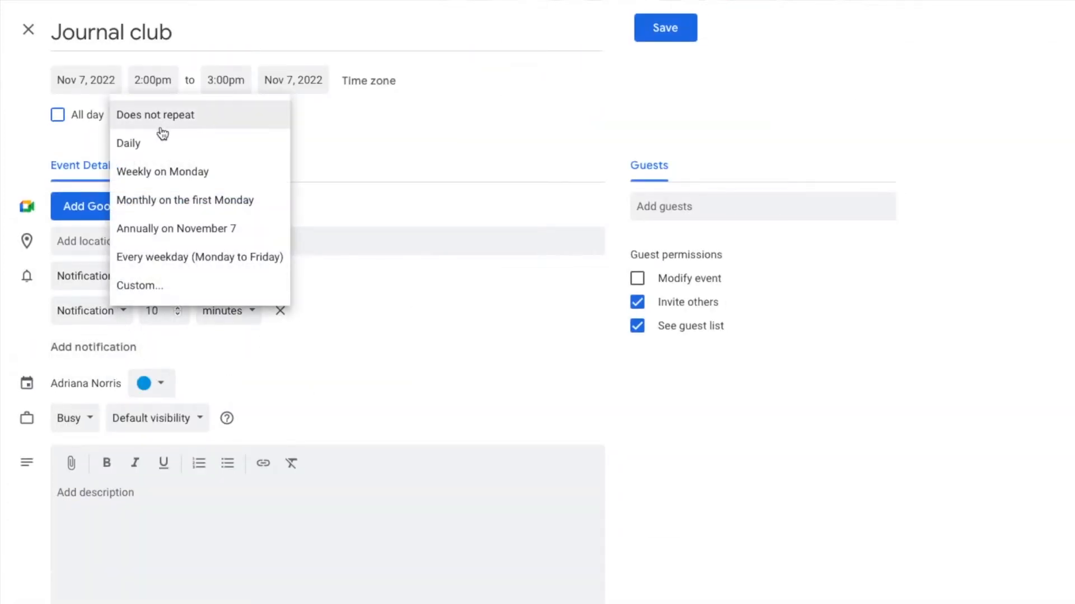
{"action": "left_click", "coordinate": [193, 171]}
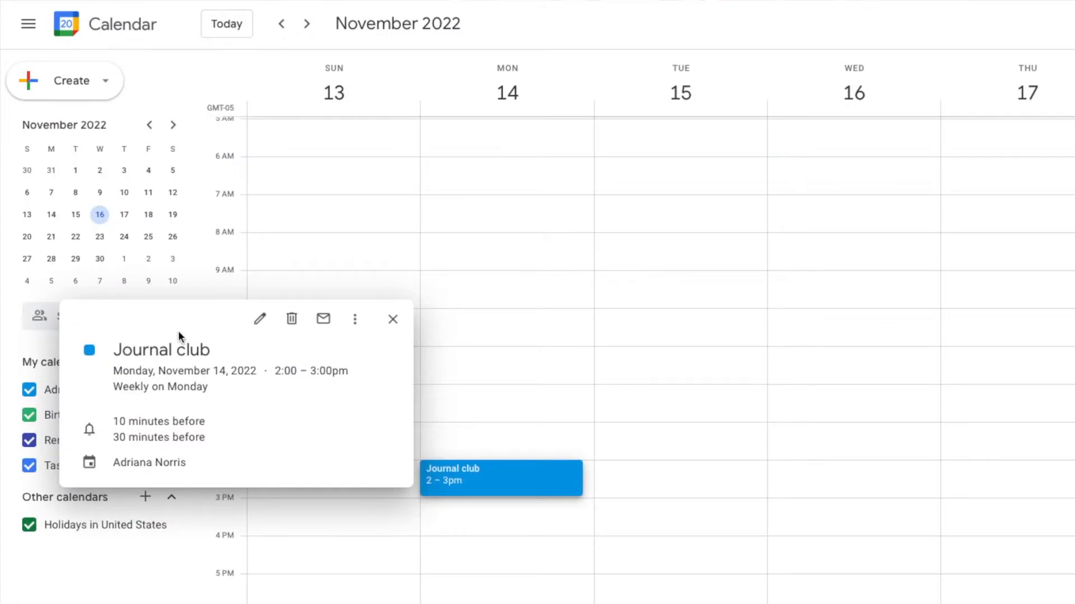
Retitle the November 14 "Journal club" event as "YOU PRESENT: Journal club" and save the change
{"action": "left_click", "coordinate": [259, 319]}
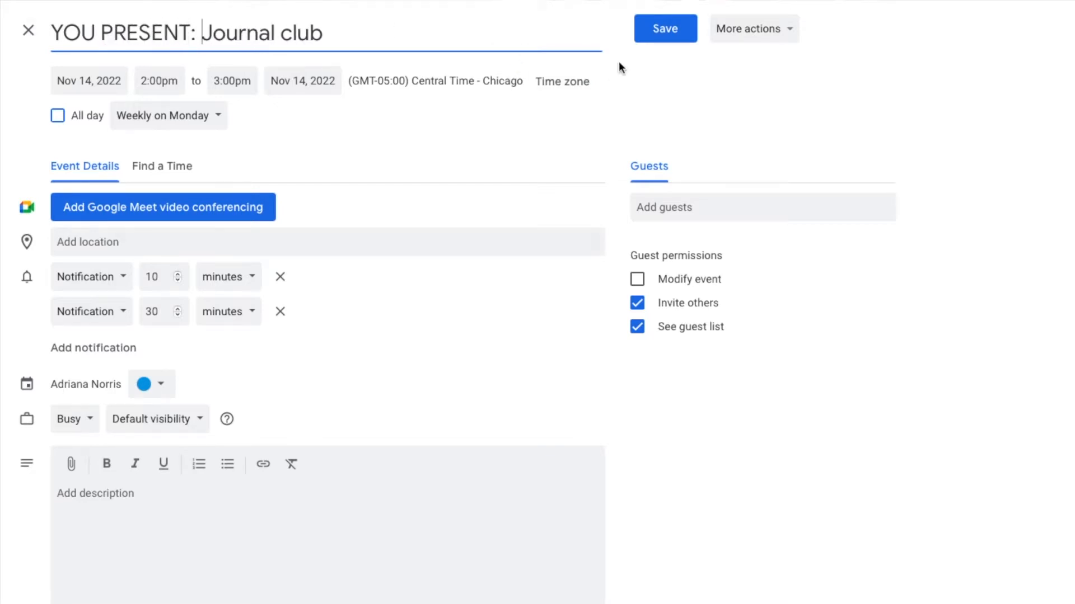
{"action": "left_click", "coordinate": [645, 37]}
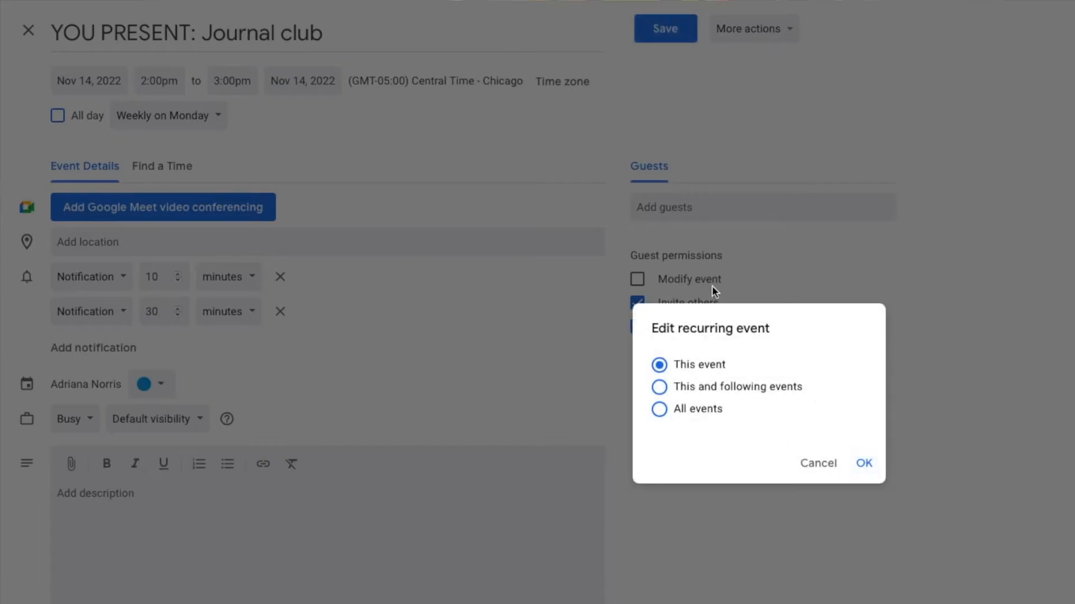